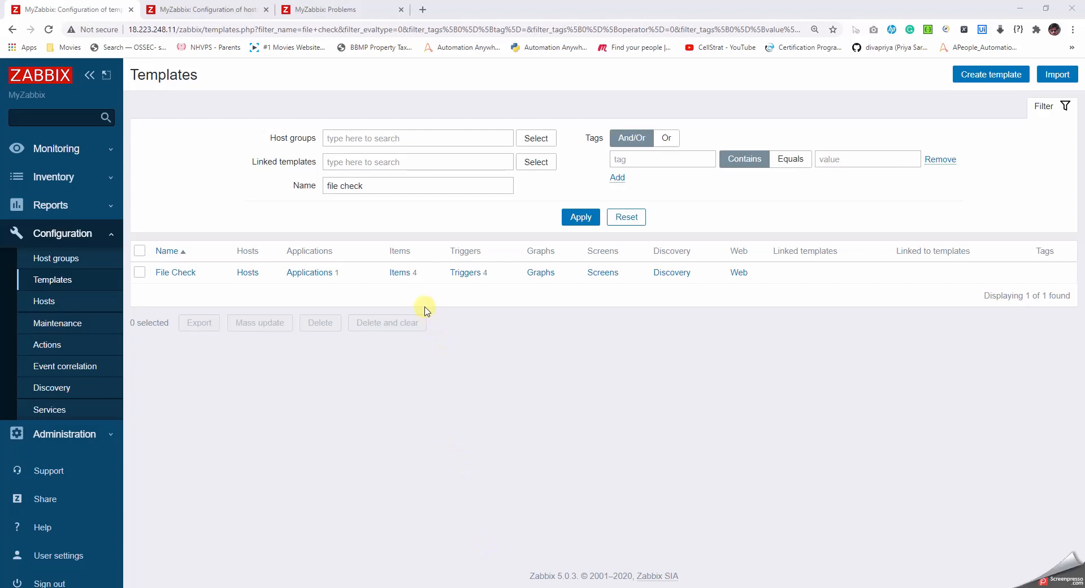
# Step: Review the File Check template's items and rename its {$FILE1} trigger to "File {$FILE1} does not Exists for last 3 min"
pyautogui.click(396, 276)
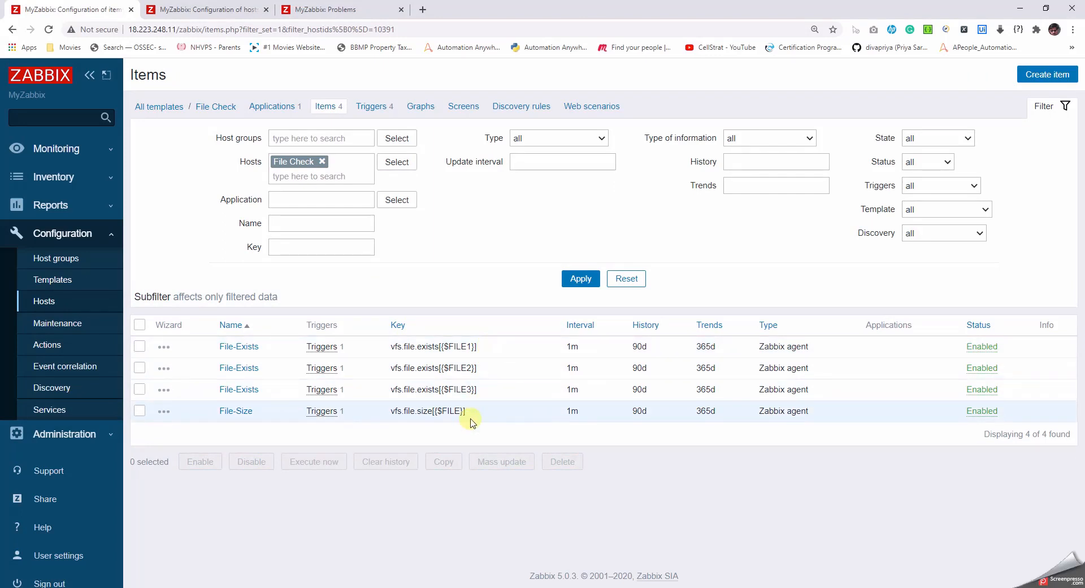
pyautogui.click(372, 107)
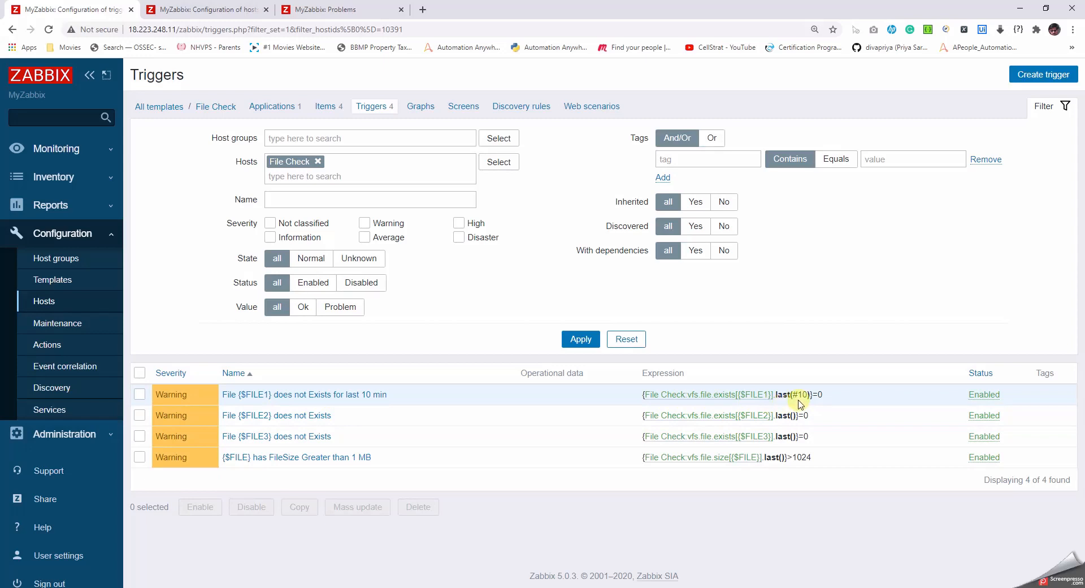
pyautogui.click(316, 394)
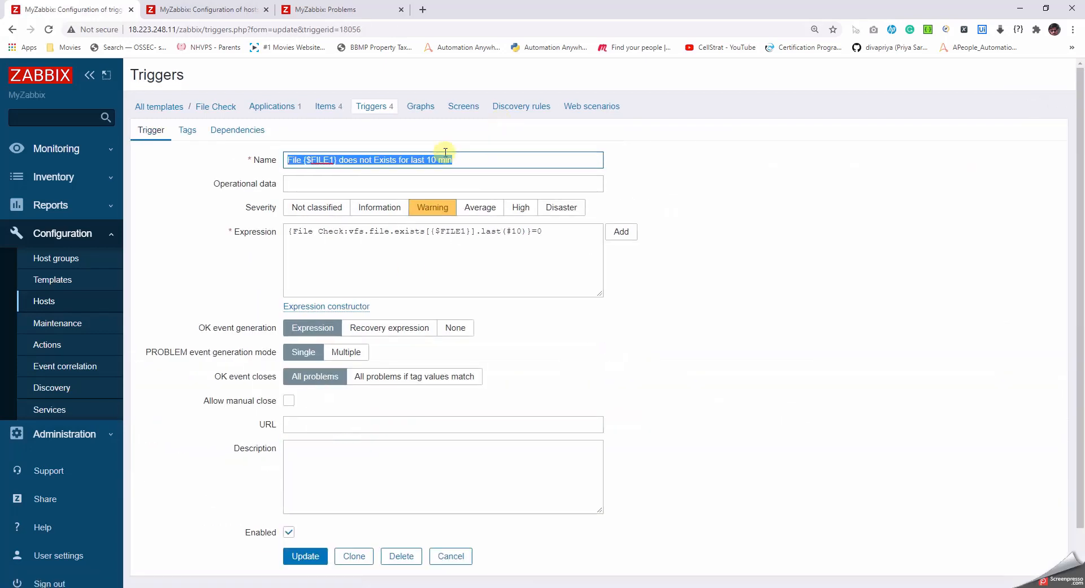
pyautogui.click(434, 160)
pyautogui.press('BackSpace')
pyautogui.press('BackSpace')
pyautogui.write('3')
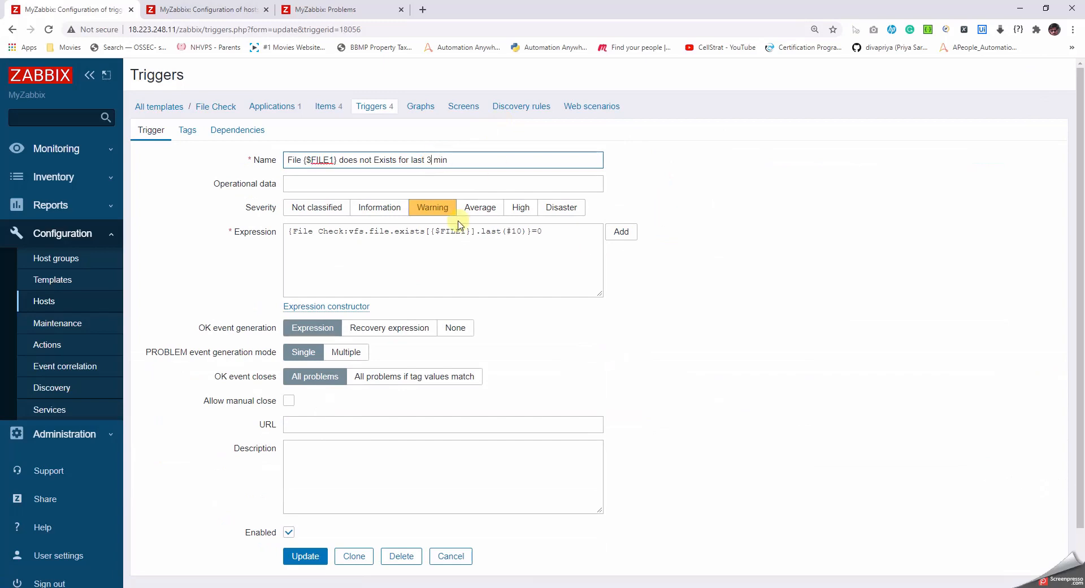
# Step: Change the trigger expression to use last(#3) for the {$FILE1} existence check and save the trigger
pyautogui.click(520, 230)
pyautogui.press('BackSpace')
pyautogui.press('BackSpace')
pyautogui.write('3')
pyautogui.scroll(-2, 553, 307)
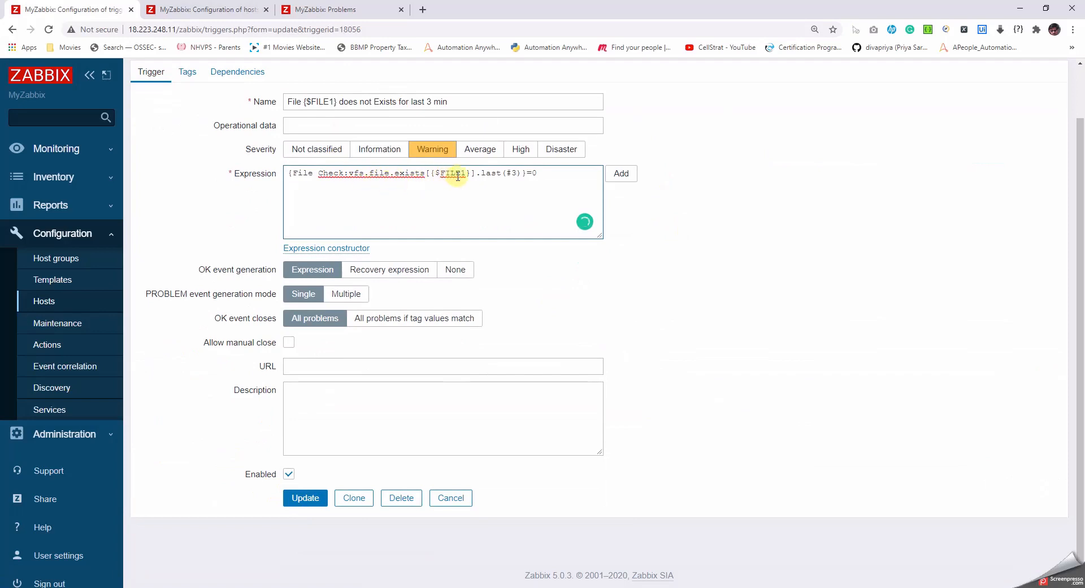
pyautogui.click(305, 500)
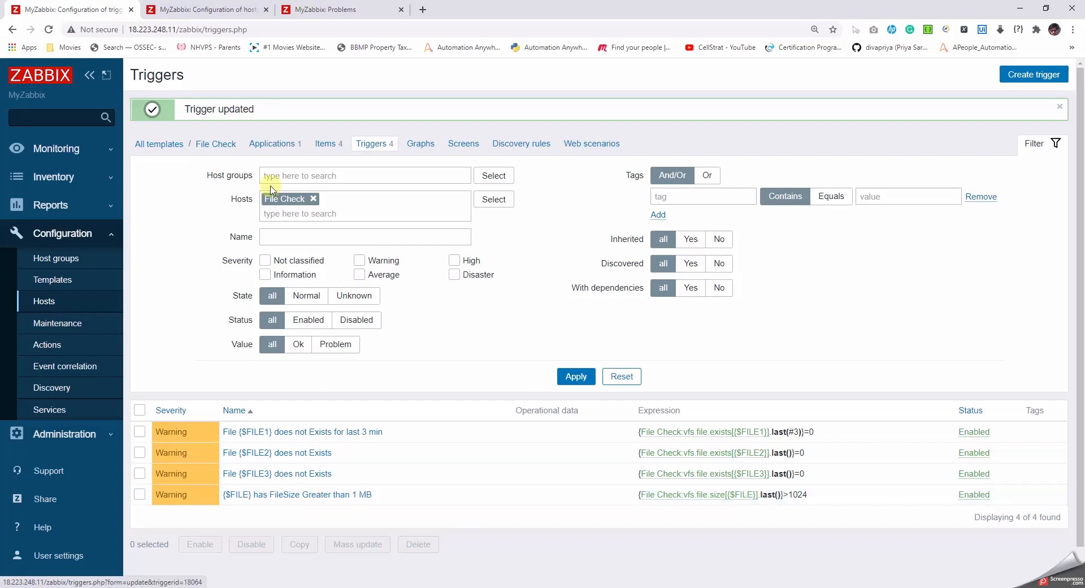
# Step: Review the file path macros of the File Check template and update the template
pyautogui.click(216, 146)
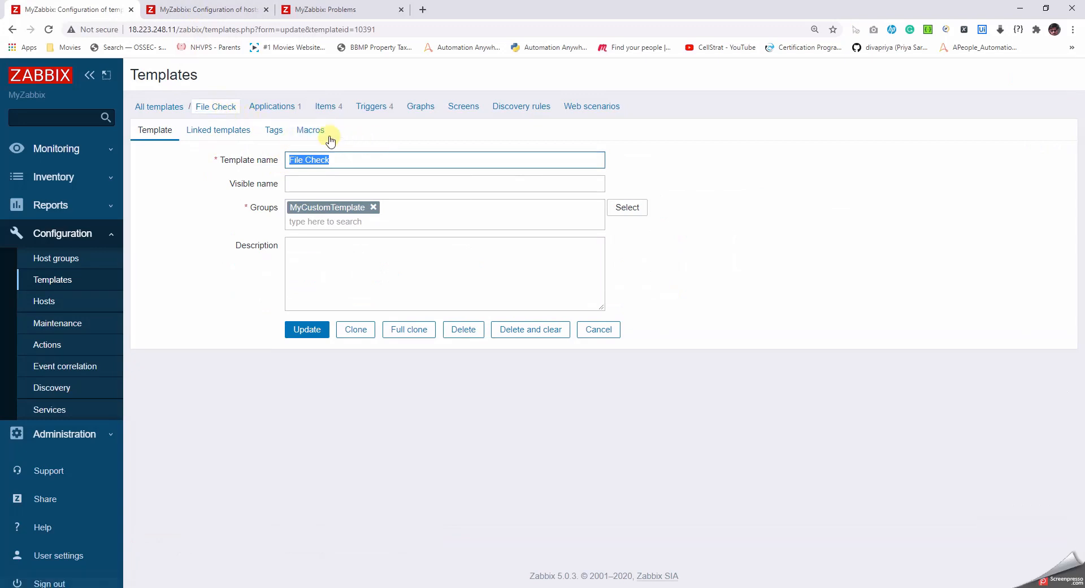
pyautogui.click(315, 133)
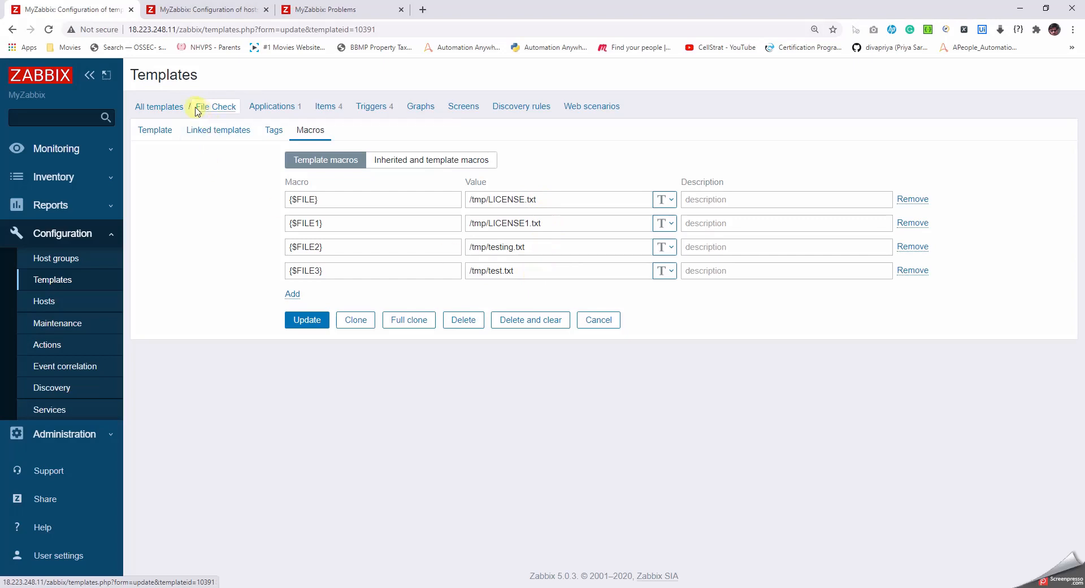
pyautogui.click(304, 326)
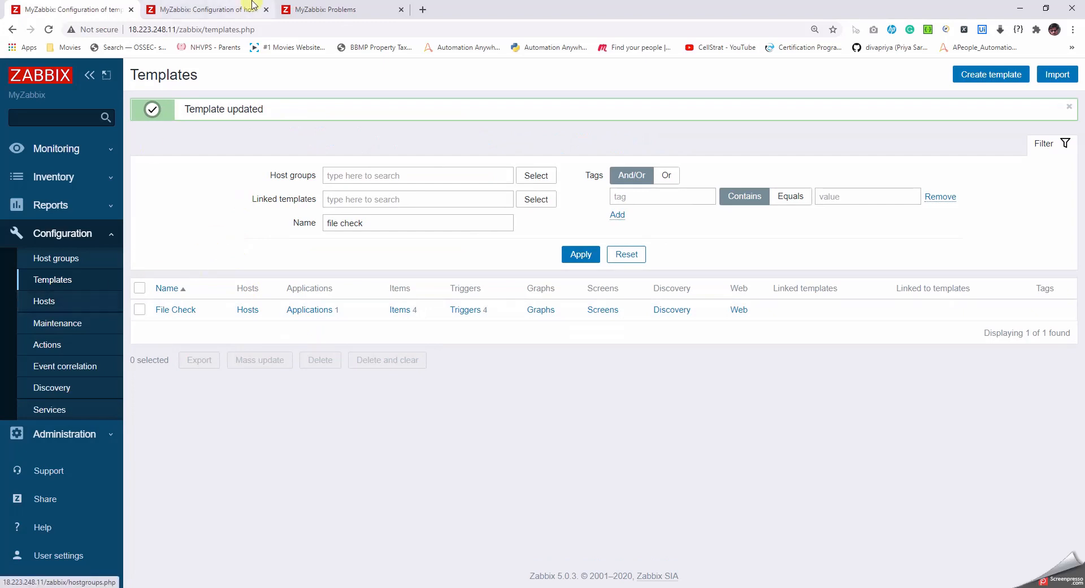
# Step: Link the File Check template to the Zabbix server host and save the host
pyautogui.click(232, 10)
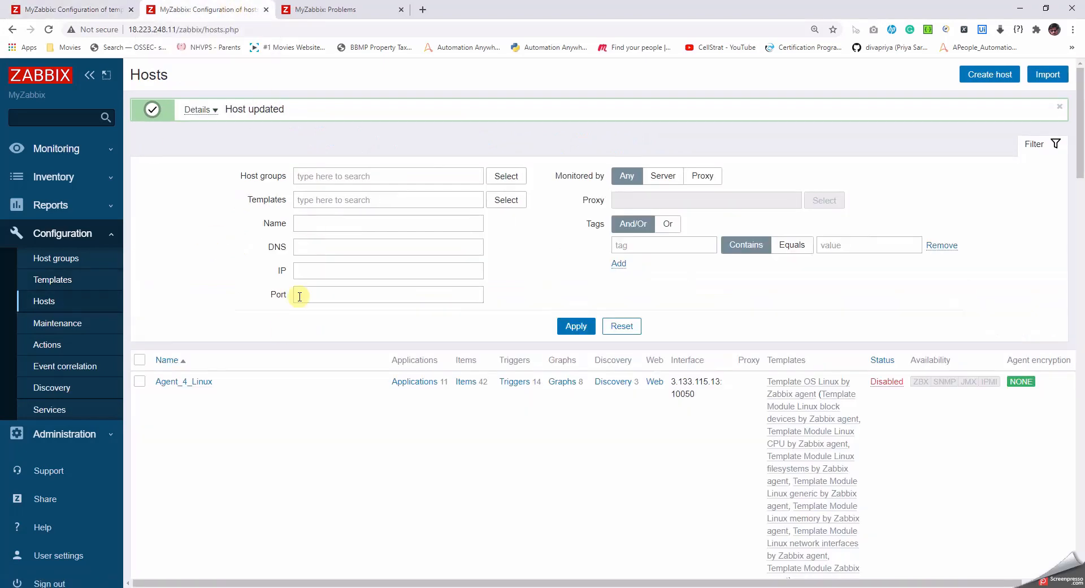
pyautogui.scroll(-20, 276, 436)
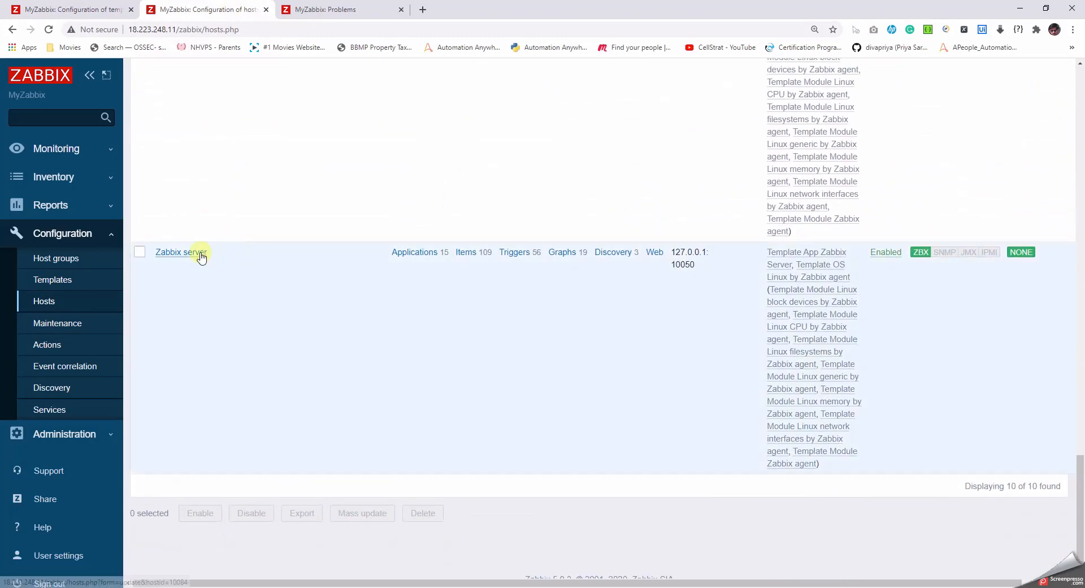
pyautogui.click(201, 253)
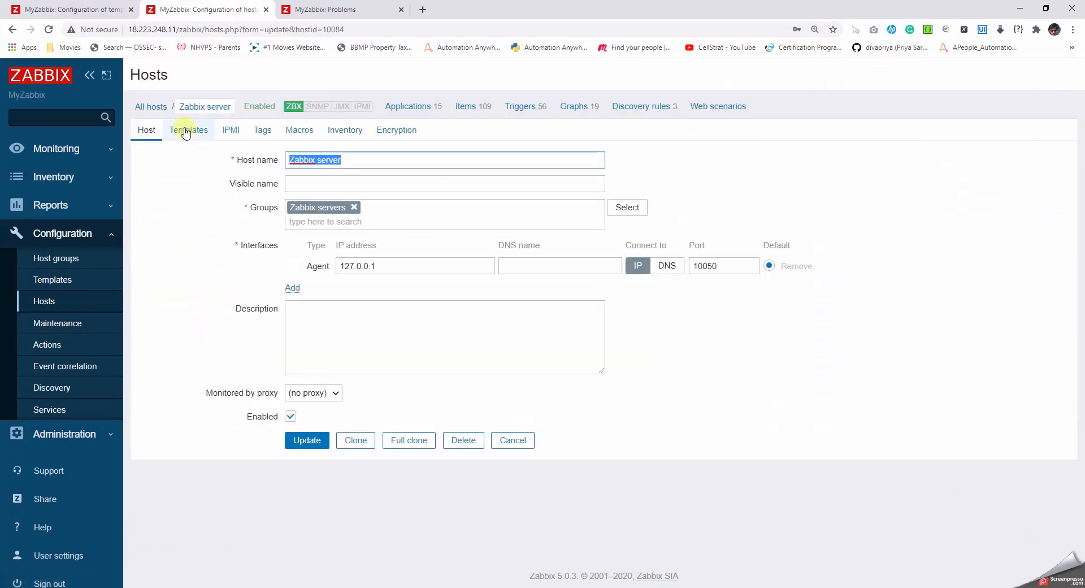
pyautogui.click(186, 131)
pyautogui.click(339, 235)
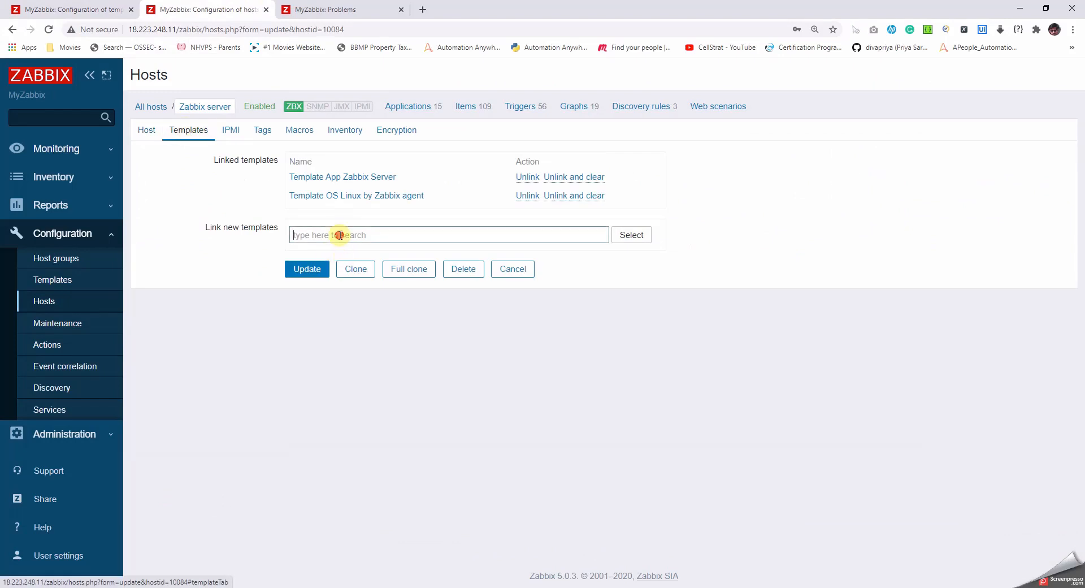
pyautogui.write('file ')
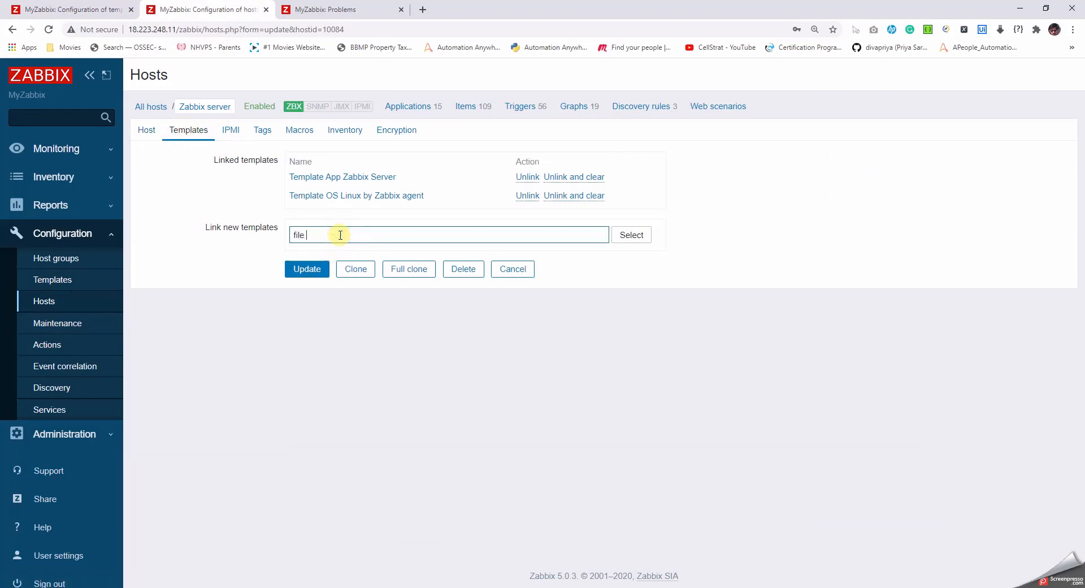
pyautogui.write('chedk')
pyautogui.press('Return')
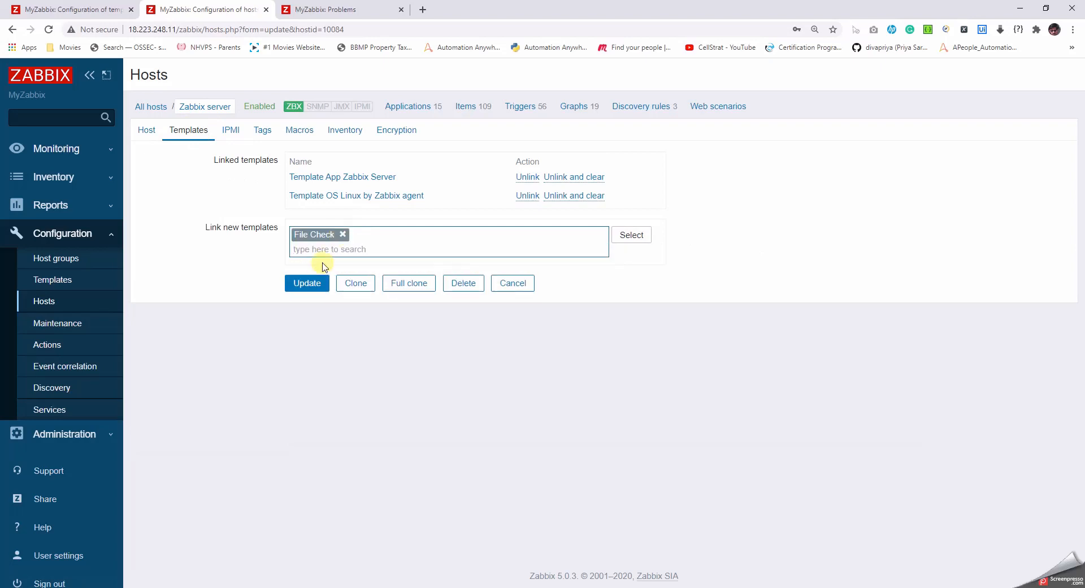
pyautogui.click(312, 283)
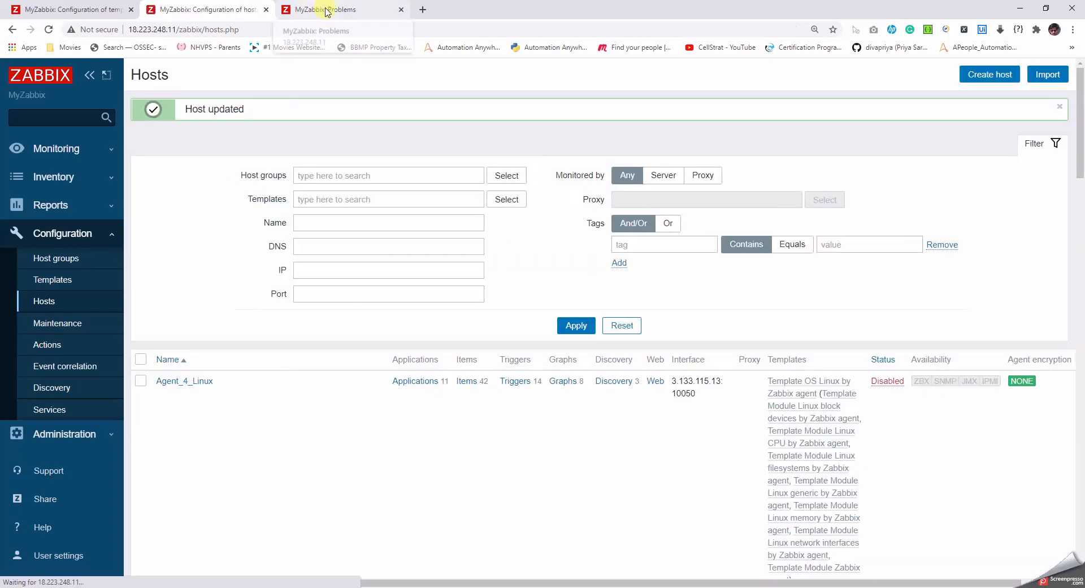
# Step: Refresh the recent problems list and examine the file-related problems on the Zabbix server host
pyautogui.click(326, 12)
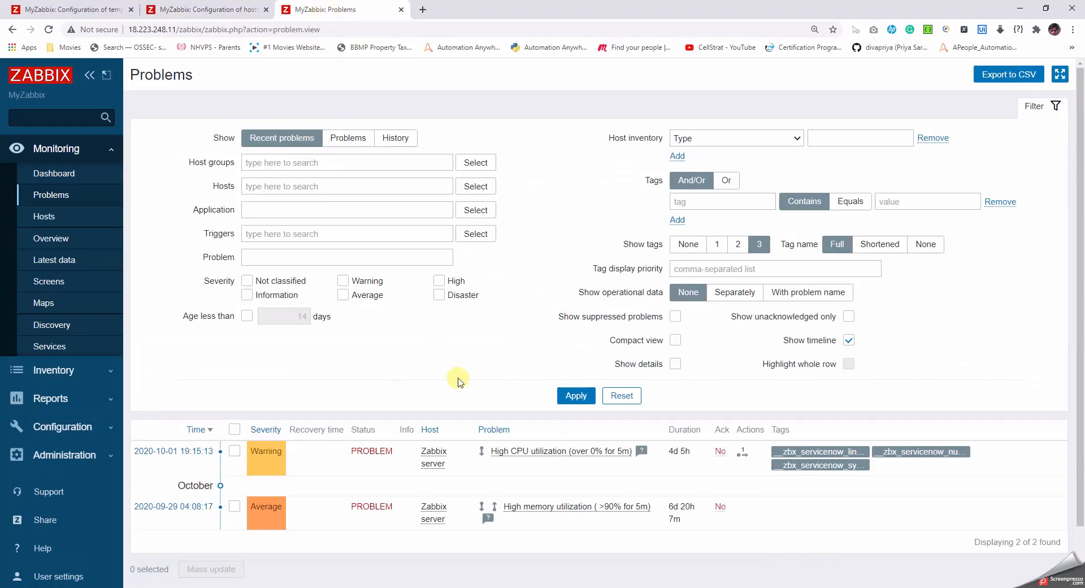
pyautogui.click(576, 397)
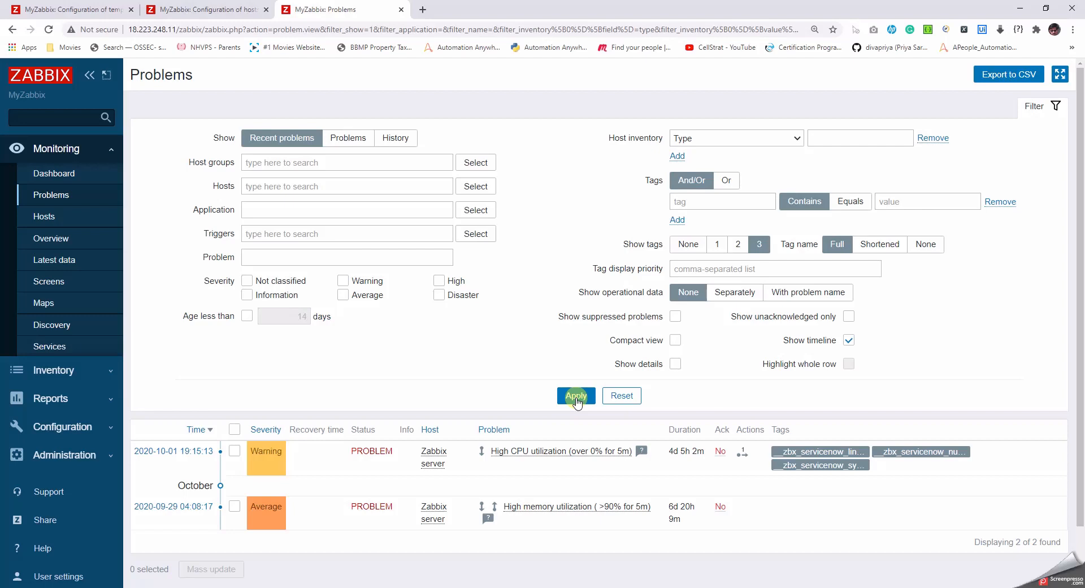
pyautogui.click(576, 395)
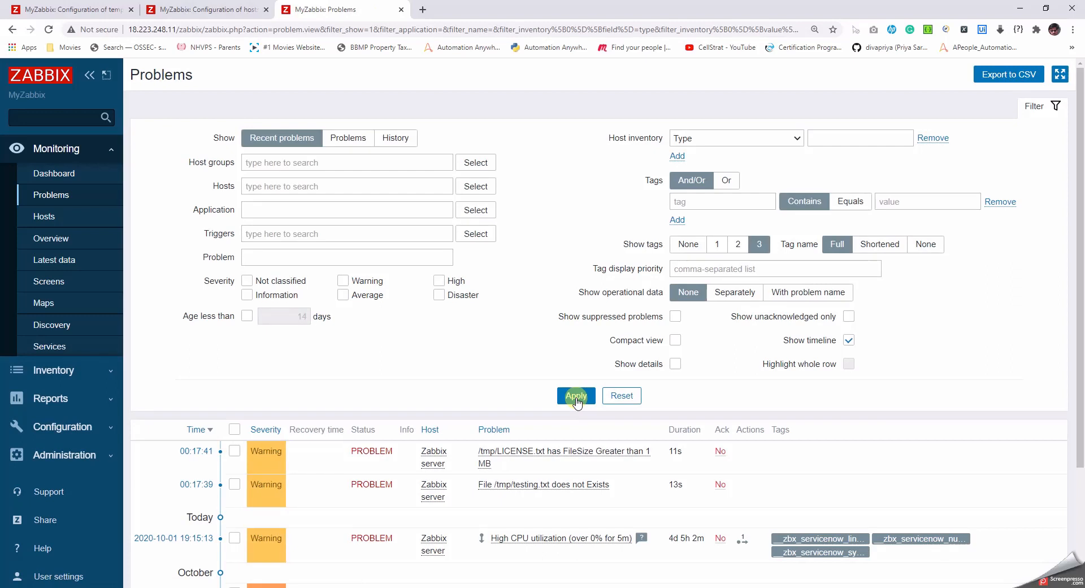
pyautogui.scroll(-1, 519, 415)
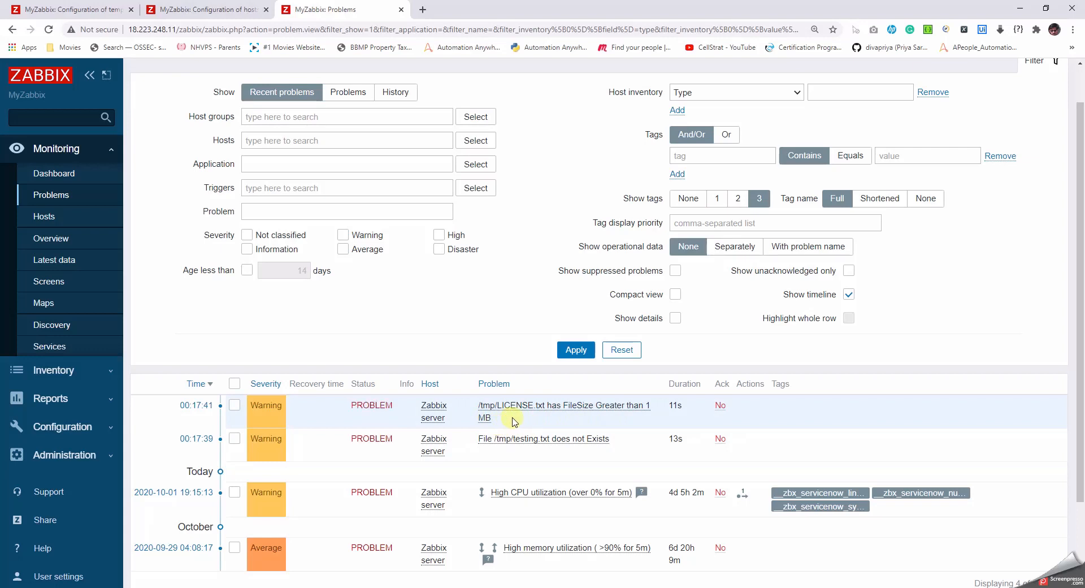
# Step: Launch PuTTY, connect to the Zabbix server with the default session, and enlarge the terminal window
pyautogui.press('super')
pyautogui.write('put')
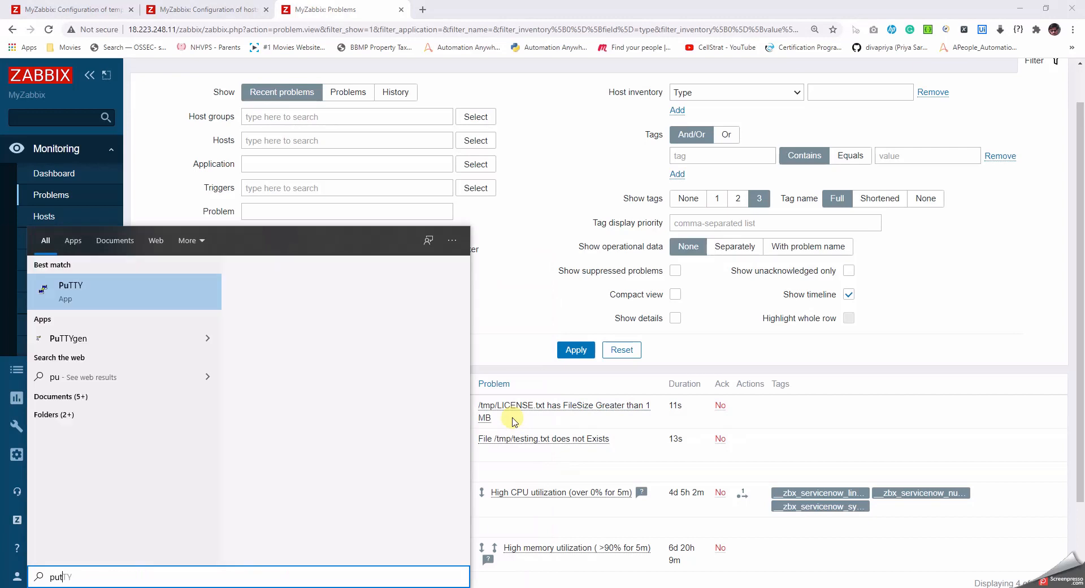
pyautogui.press('Return')
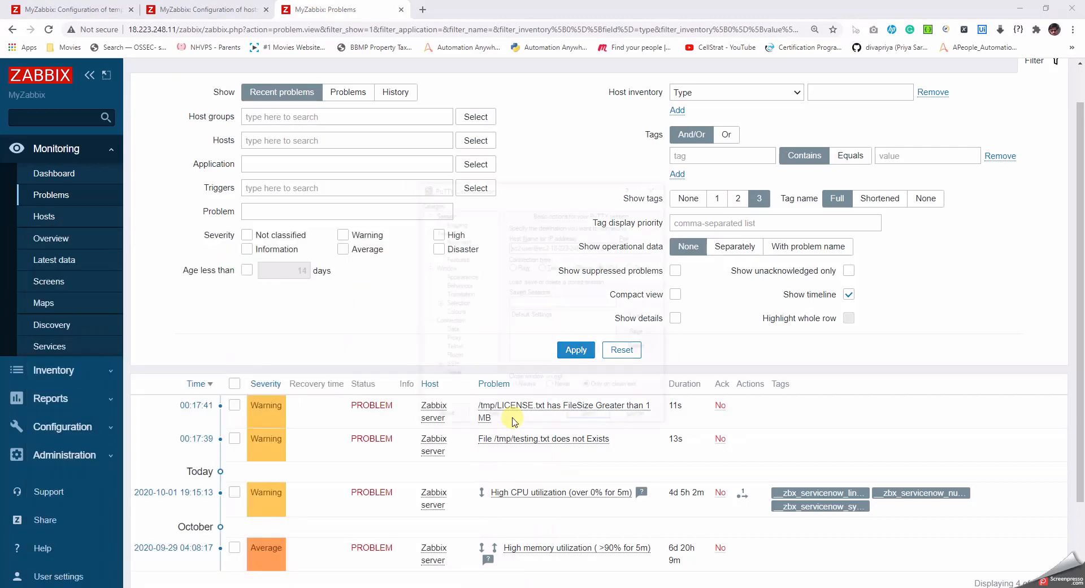
pyautogui.press('Return')
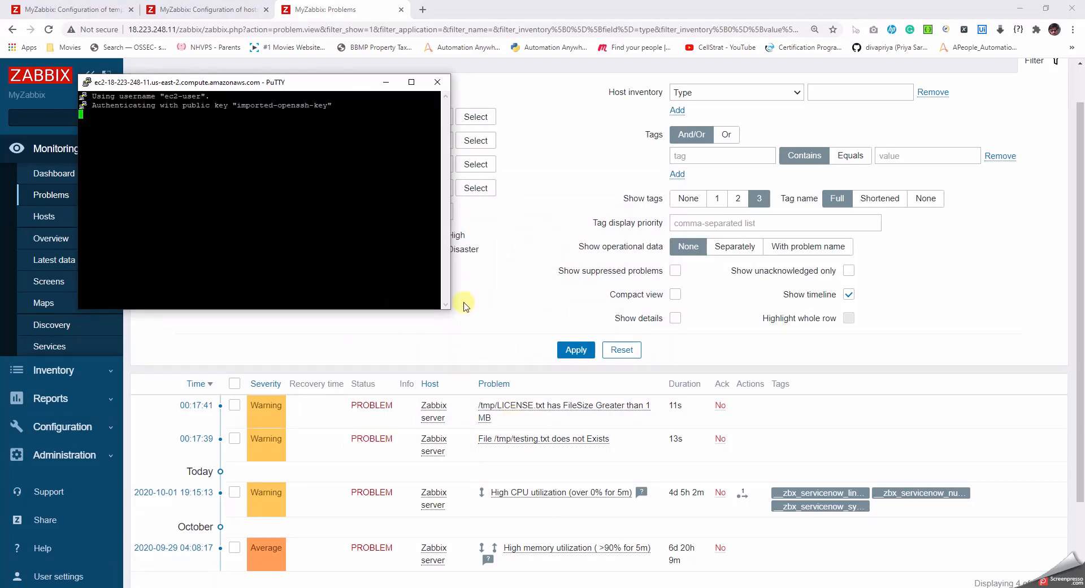
pyautogui.moveTo(448, 309); pyautogui.dragTo(679, 438)
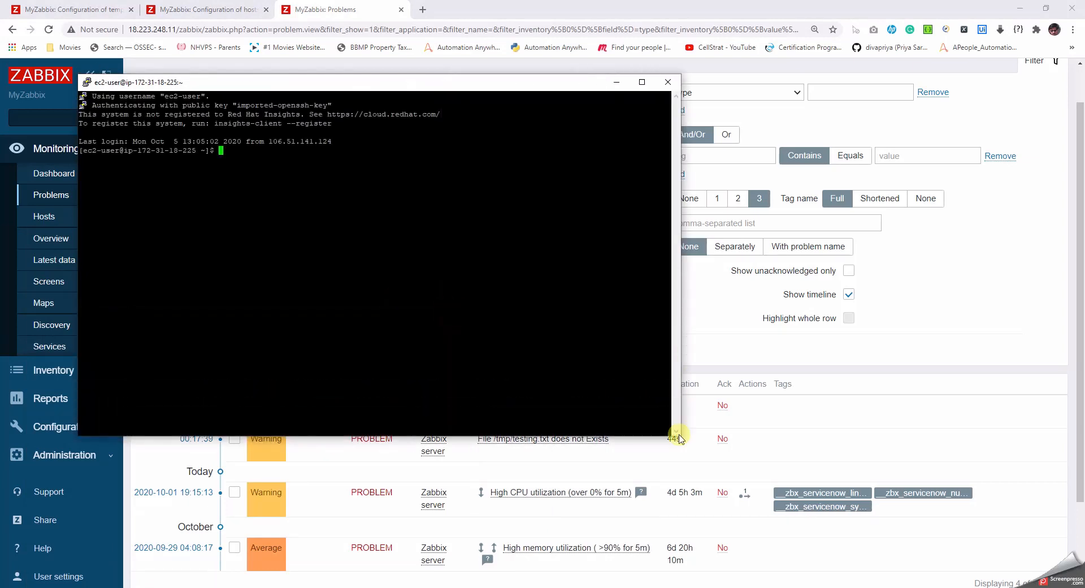
# Step: Set the terminal font size to 14 point in the session's appearance settings and apply it
pyautogui.rightClick(430, 88)
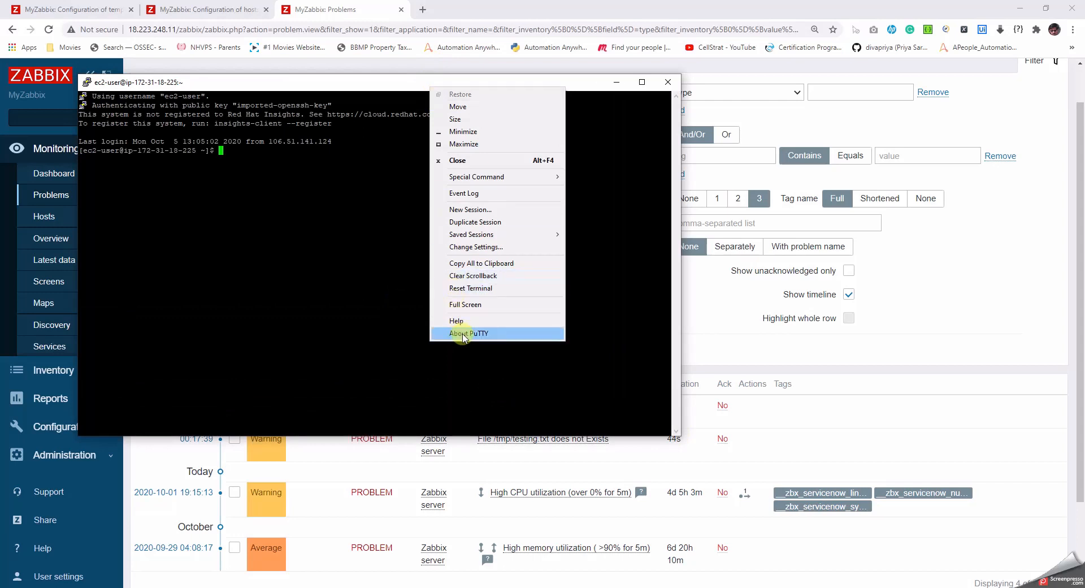
pyautogui.click(473, 248)
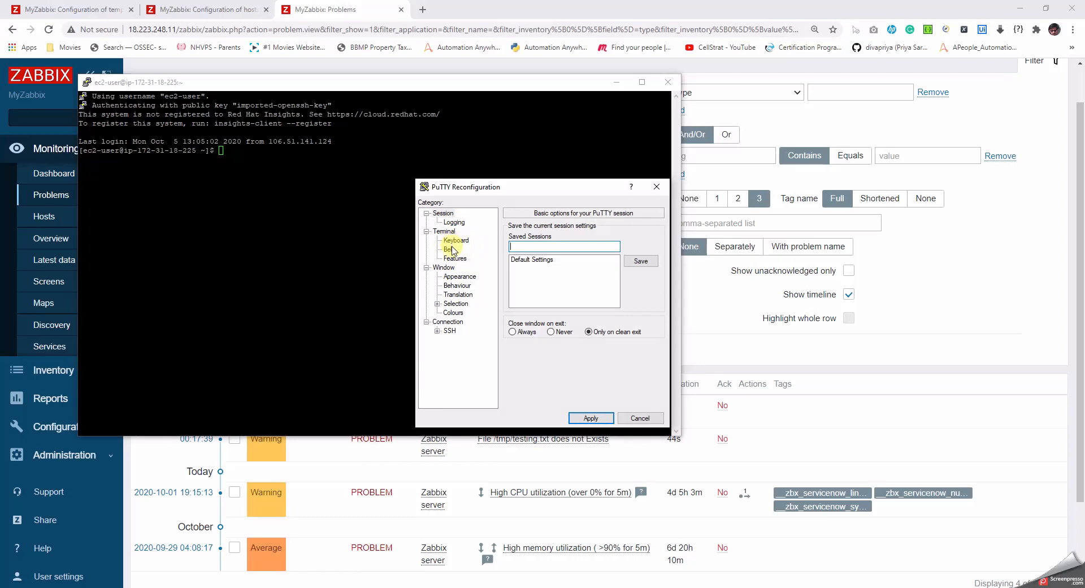
pyautogui.click(461, 278)
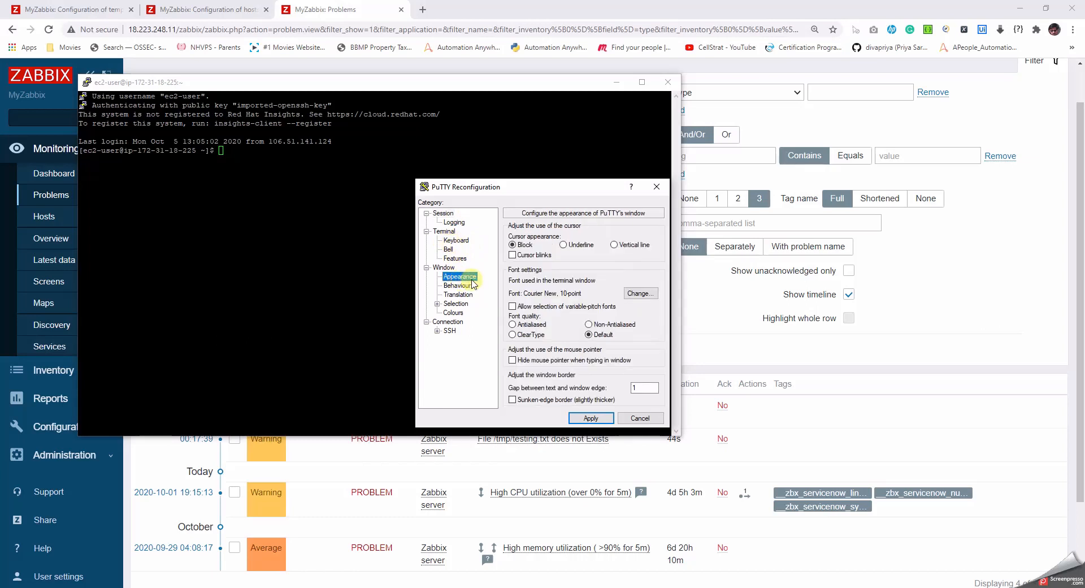
pyautogui.click(646, 294)
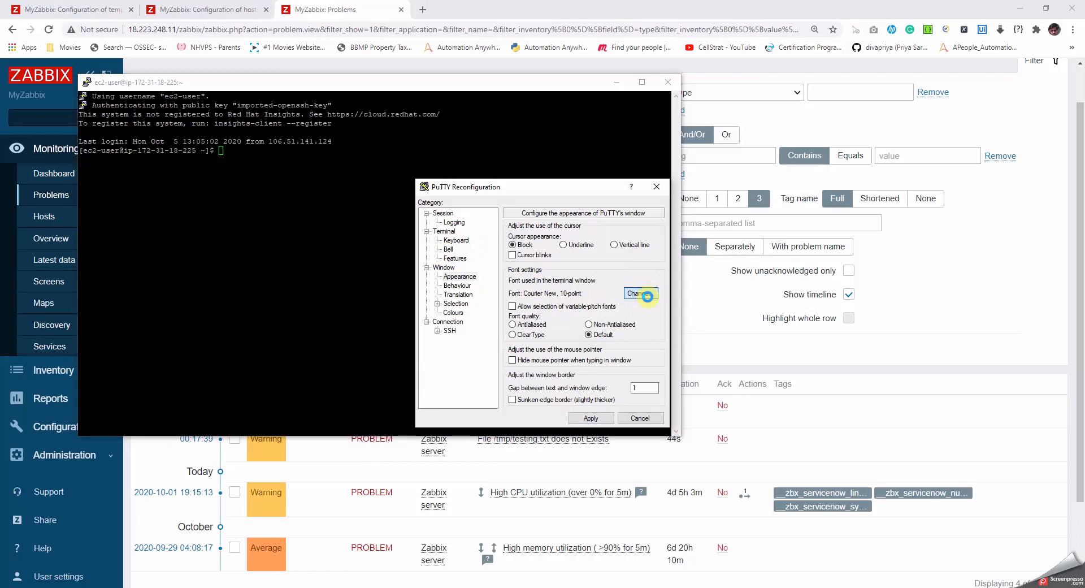
pyautogui.click(640, 293)
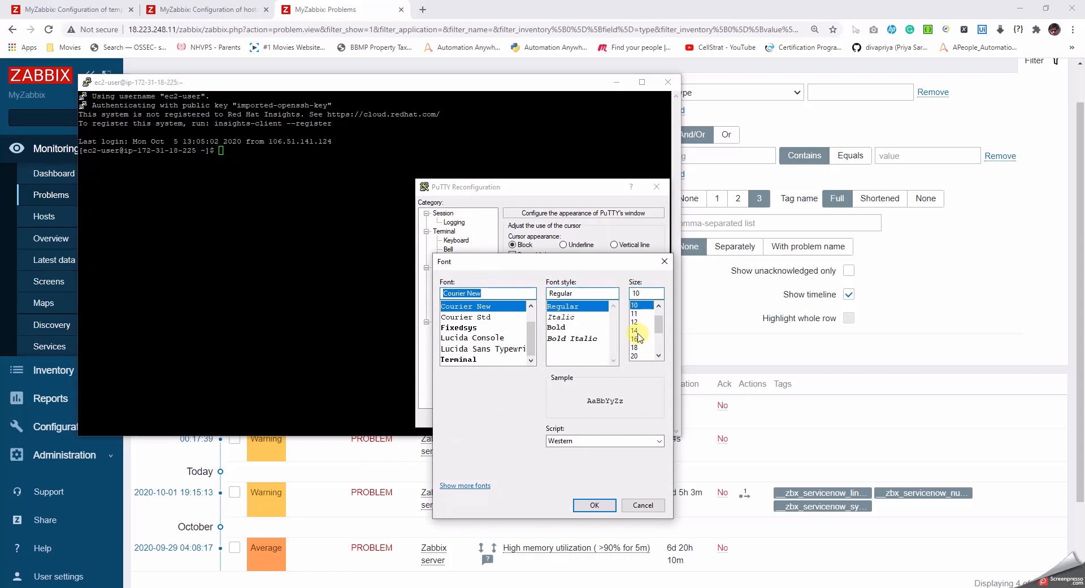
pyautogui.click(635, 330)
pyautogui.click(595, 504)
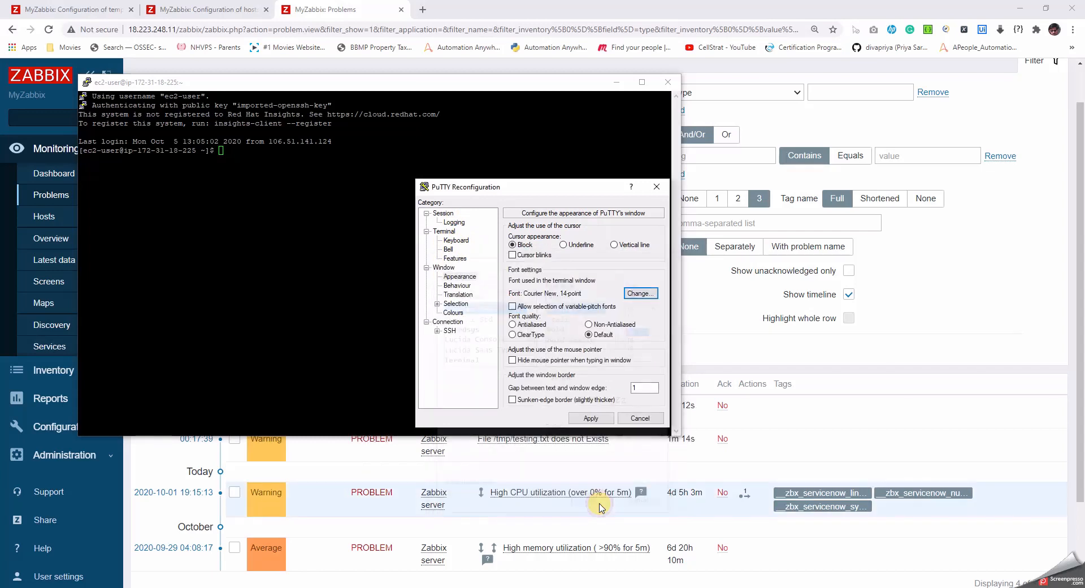
pyautogui.click(589, 419)
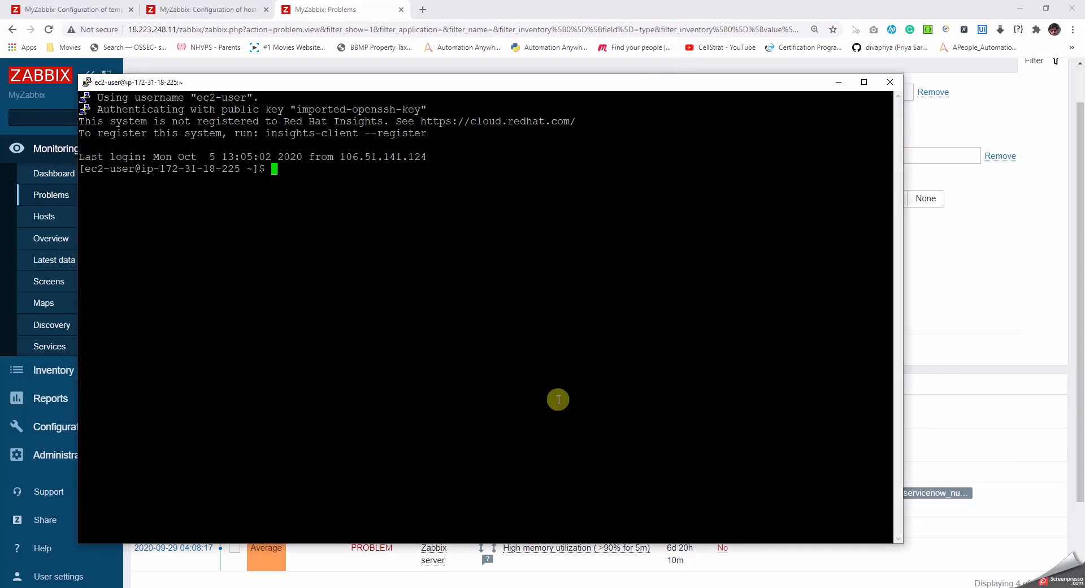
# Step: List the files in /tmp with ll to compare them with the reported problems, and return to the Zabbix problems list
pyautogui.write('cd /tmp')
pyautogui.press('Return')
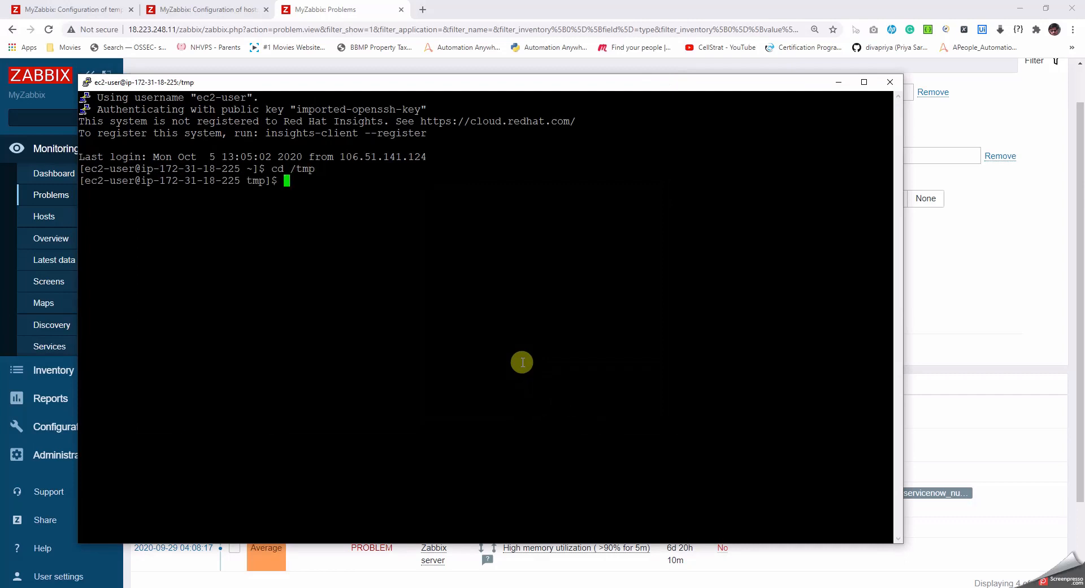
pyautogui.write('ll')
pyautogui.press('Return')
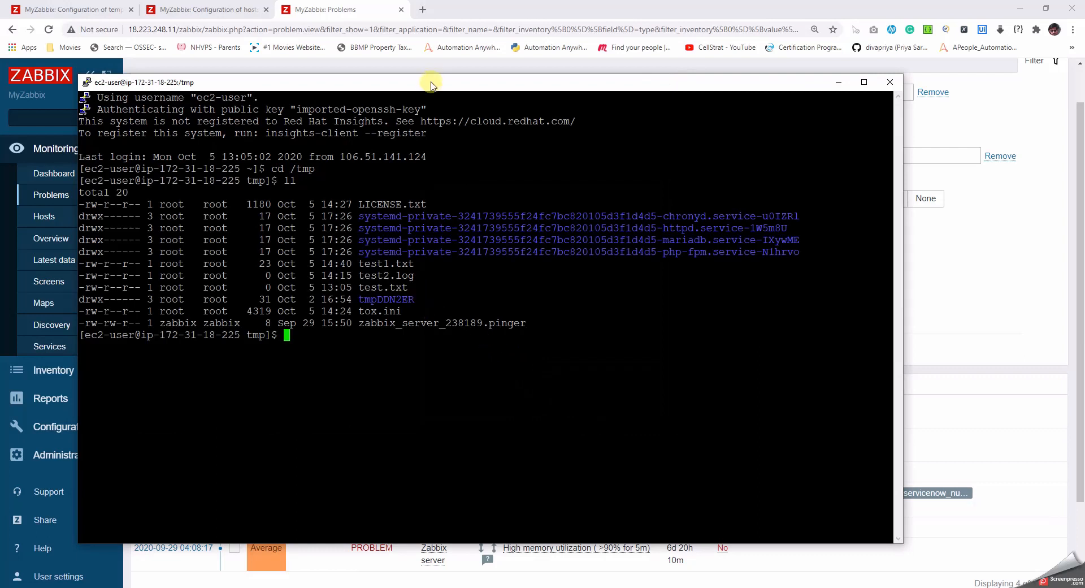
pyautogui.moveTo(431, 83); pyautogui.dragTo(889, 197)
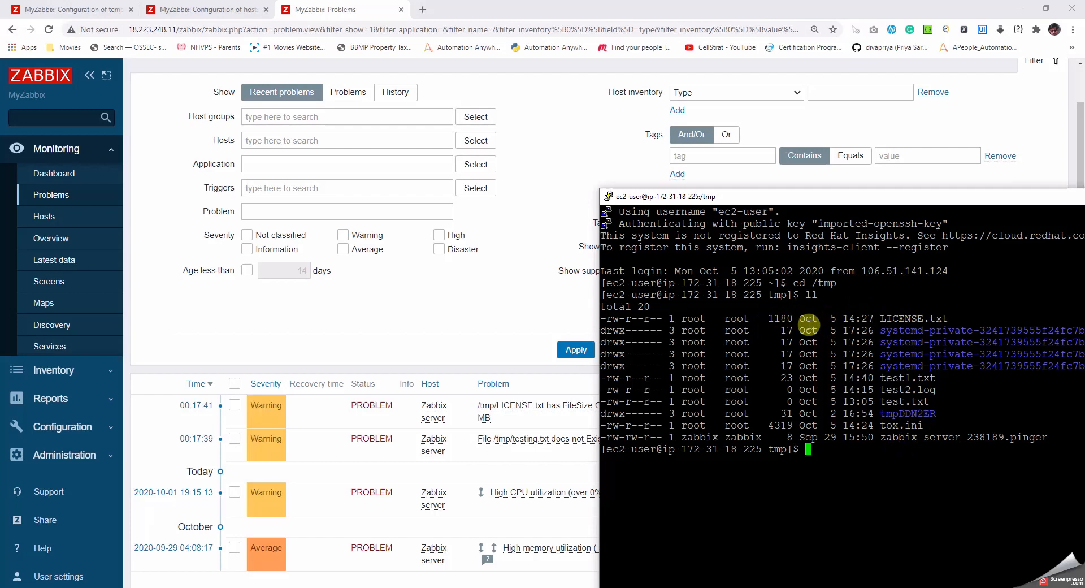
pyautogui.click(419, 346)
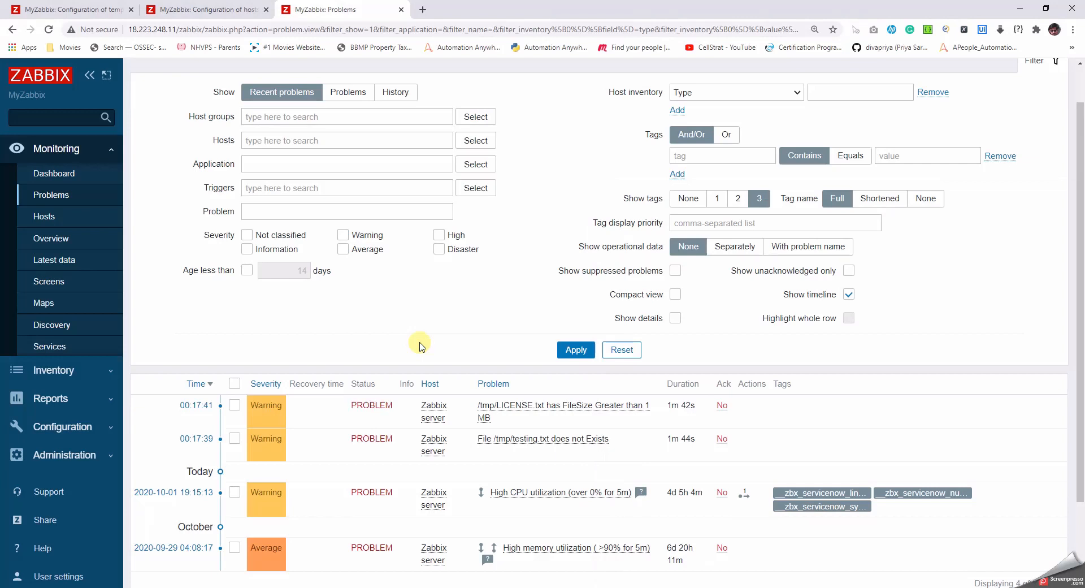